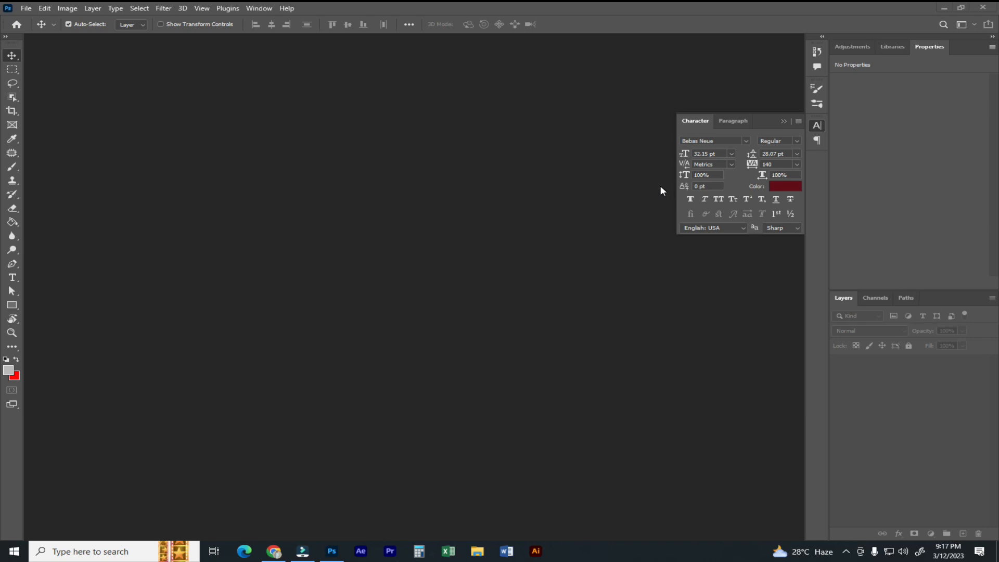
Create a new 800 x 800 px document at 72 ppi and collapse the Character settings.
{"action": "left_click", "coordinate": [26, 9]}
{"action": "left_click", "coordinate": [32, 20]}
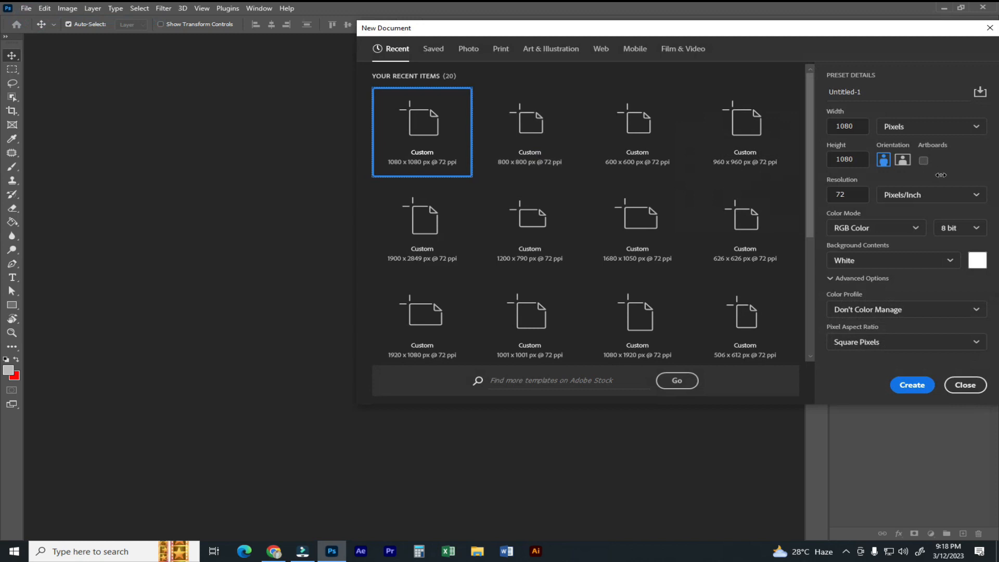
{"action": "left_click", "coordinate": [710, 142]}
{"action": "left_click", "coordinate": [650, 131]}
{"action": "left_click", "coordinate": [514, 148]}
{"action": "left_click", "coordinate": [910, 382]}
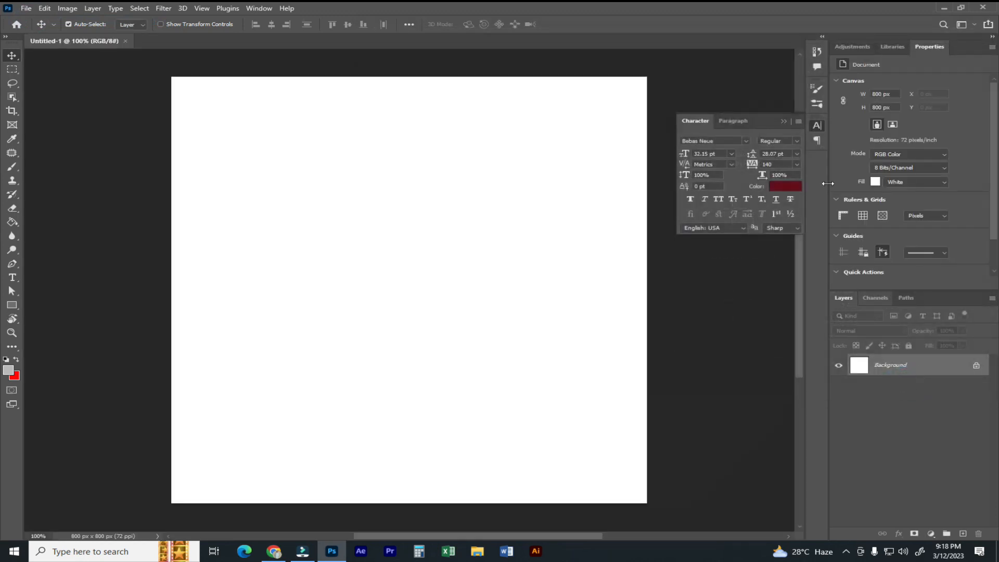
{"action": "left_click", "coordinate": [784, 121]}
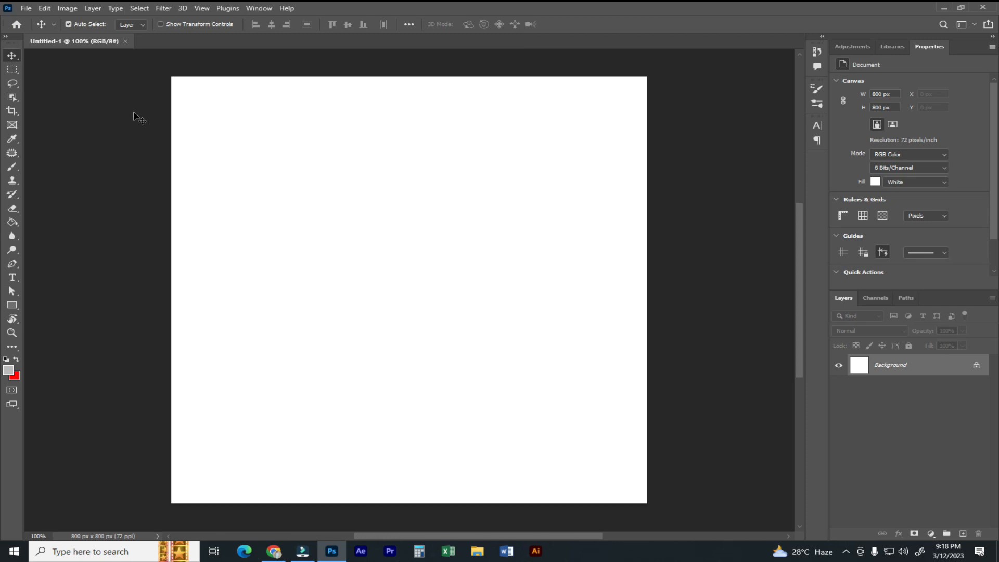
Add a horizontal text layer reading "ADOBE PHOTOSHOP" in the upper middle of the canvas.
{"action": "left_click", "coordinate": [13, 277]}
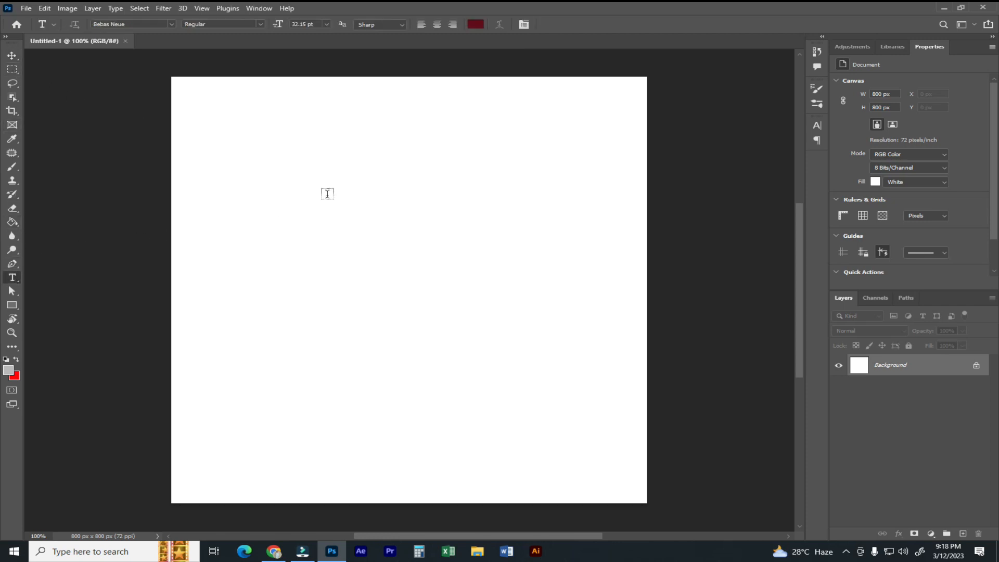
{"action": "left_click", "coordinate": [310, 230]}
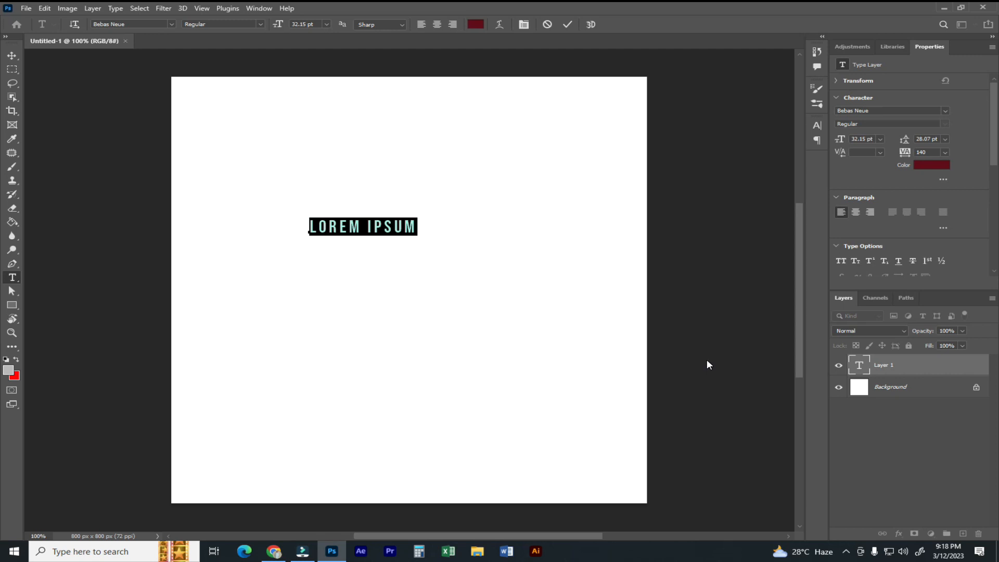
{"action": "type", "text": "A"}
{"action": "key", "text": "BackSpace"}
{"action": "type", "text": "AD"}
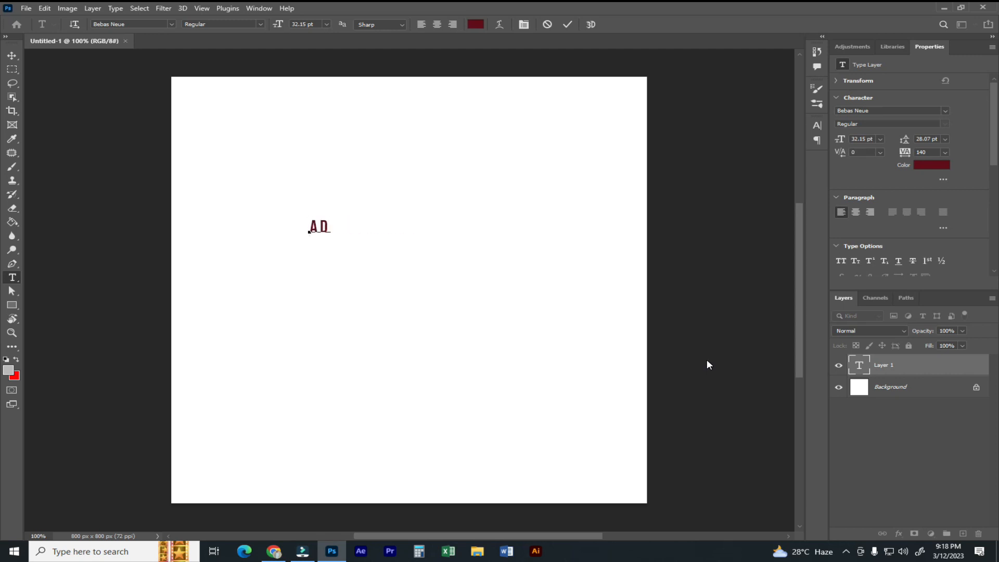
{"action": "type", "text": "OBE PHOTOSHOP"}
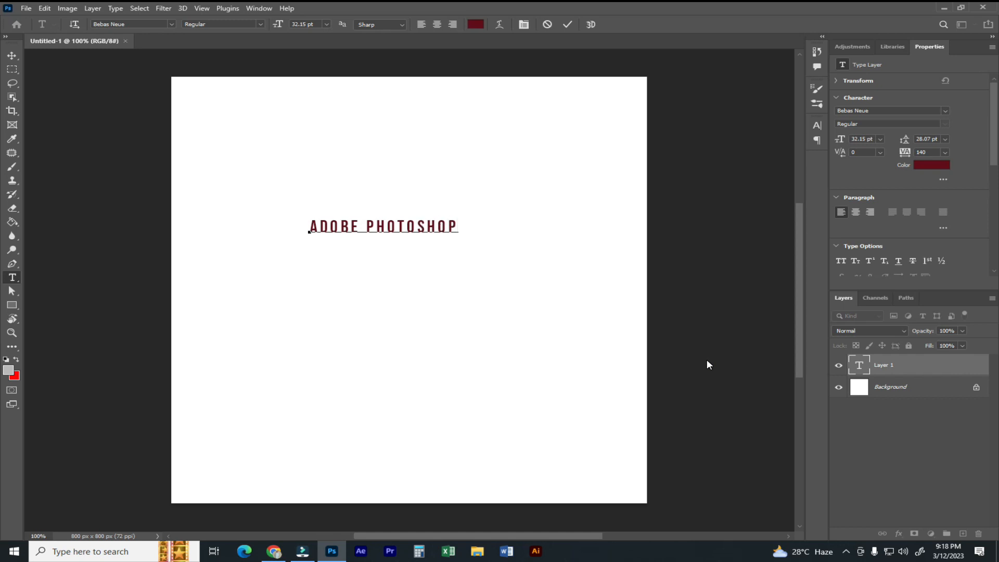
Select the whole text and apply a horizontal Arc warp with 0% bend.
{"action": "key", "text": "ctrl+a"}
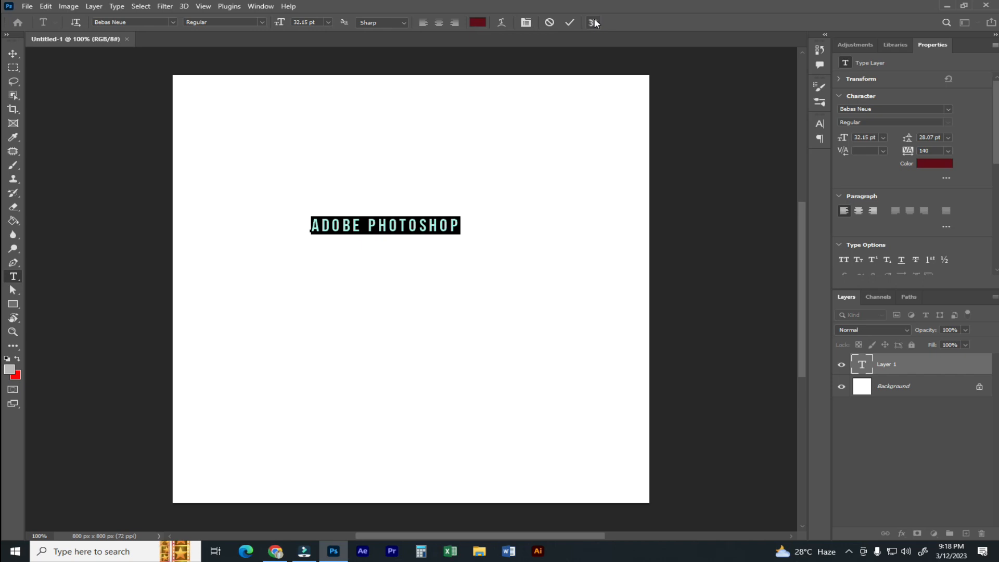
{"action": "left_click", "coordinate": [500, 24]}
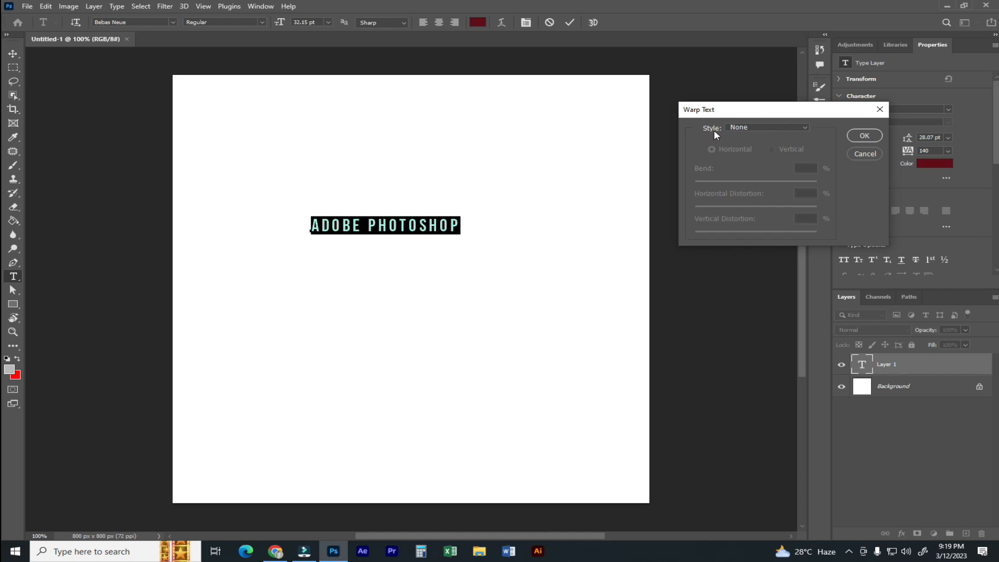
{"action": "left_click", "coordinate": [740, 128]}
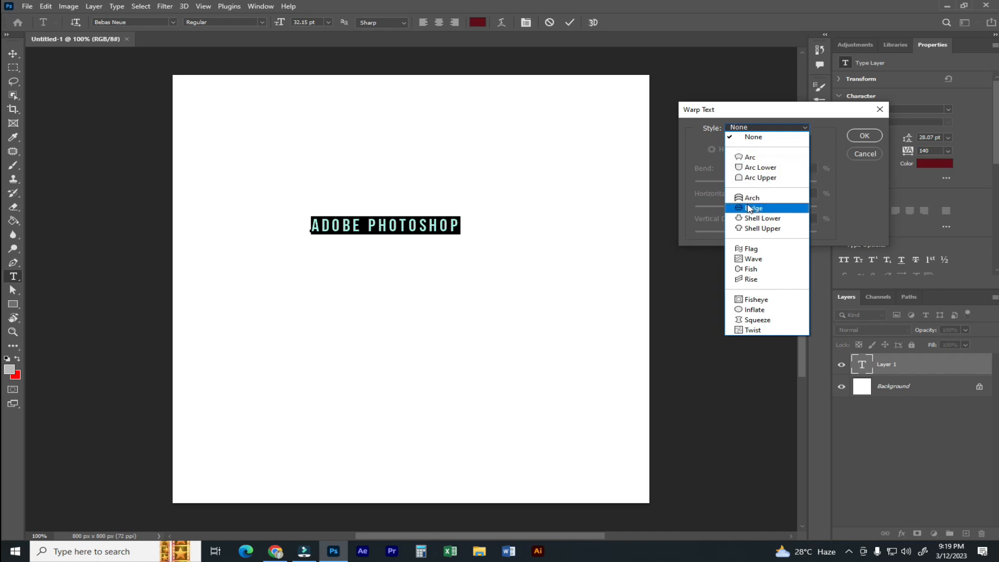
{"action": "left_click", "coordinate": [751, 159]}
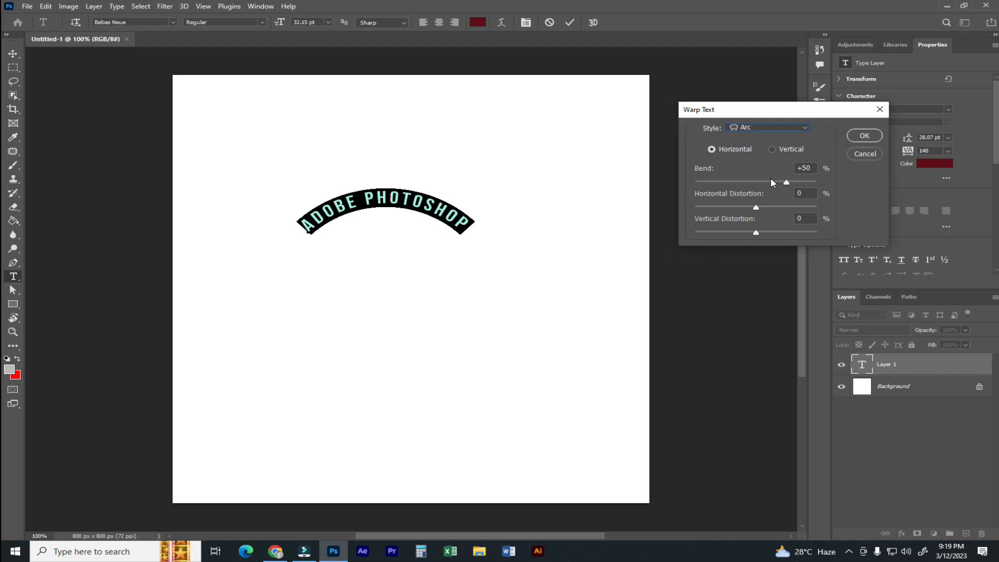
{"action": "left_click", "coordinate": [792, 150]}
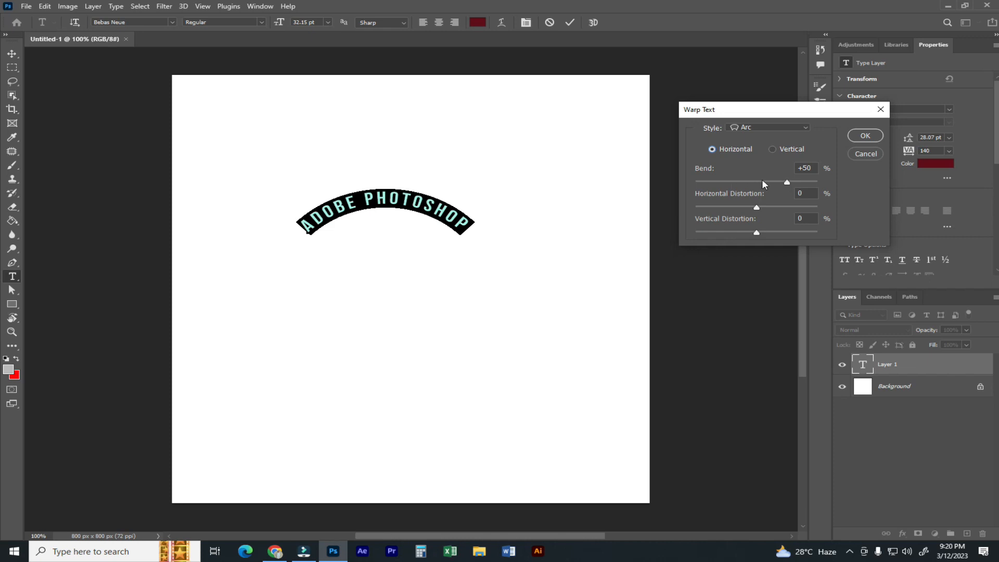
{"action": "mouse_move", "coordinate": [785, 182]}
{"action": "left_mouse_down"}
{"action": "mouse_move", "coordinate": [752, 186]}
{"action": "mouse_move", "coordinate": [782, 168]}
{"action": "left_mouse_up"}
{"action": "type", "text": "0"}
{"action": "key", "text": "Return"}
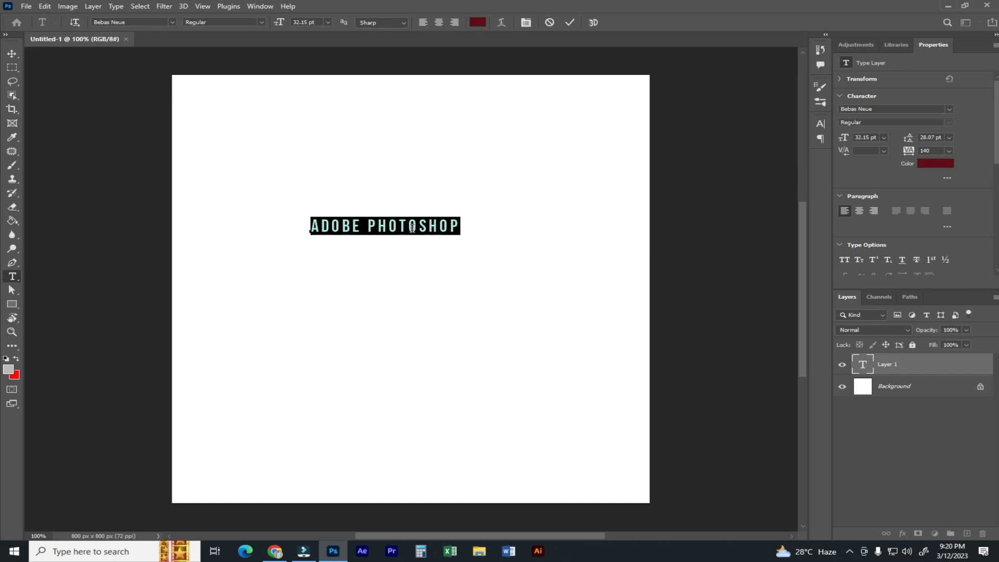
Edit the text's Arc warp to -40% bend, +16% horizontal distortion and -15% vertical distortion.
{"action": "left_click", "coordinate": [501, 23]}
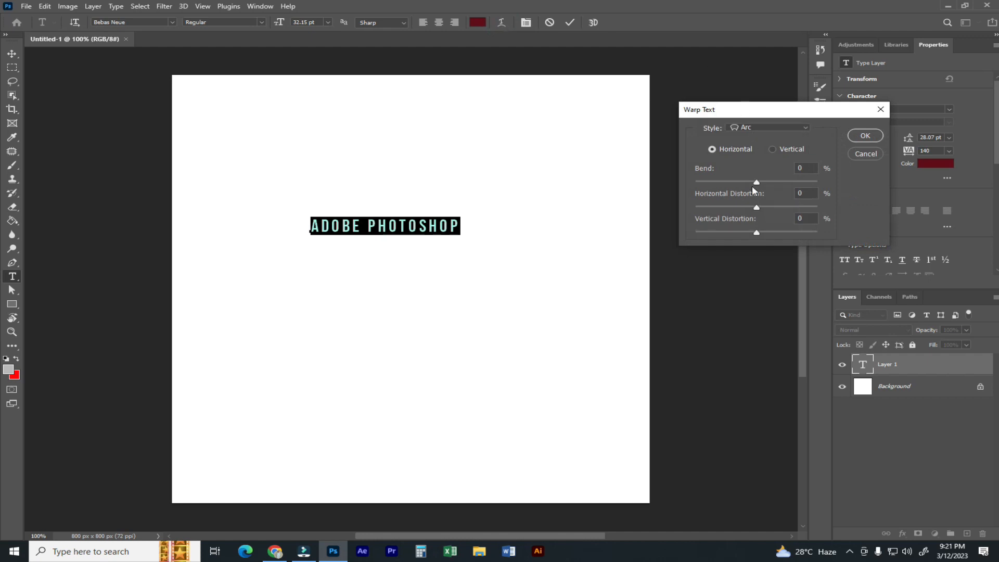
{"action": "left_click", "coordinate": [749, 129]}
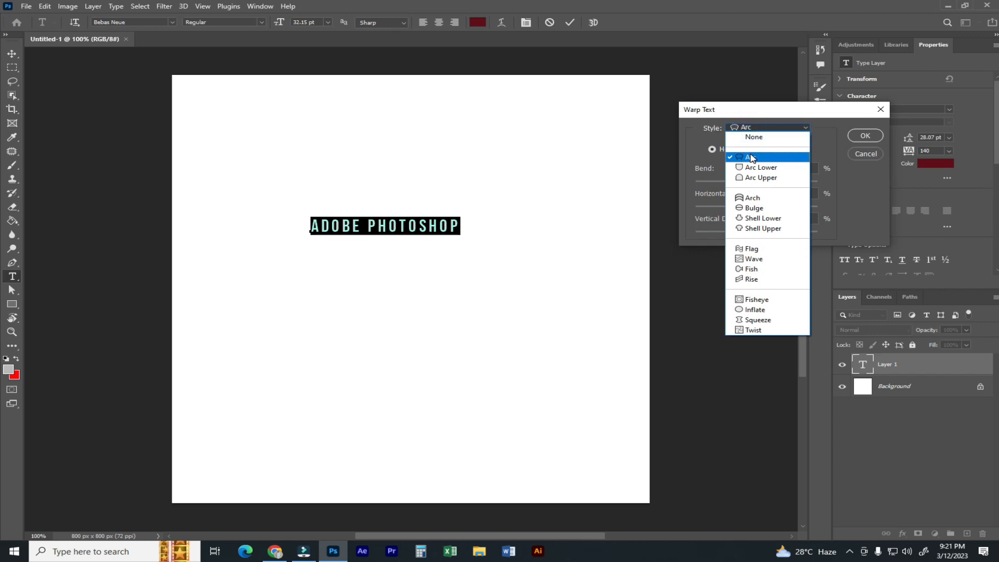
{"action": "left_click", "coordinate": [751, 157]}
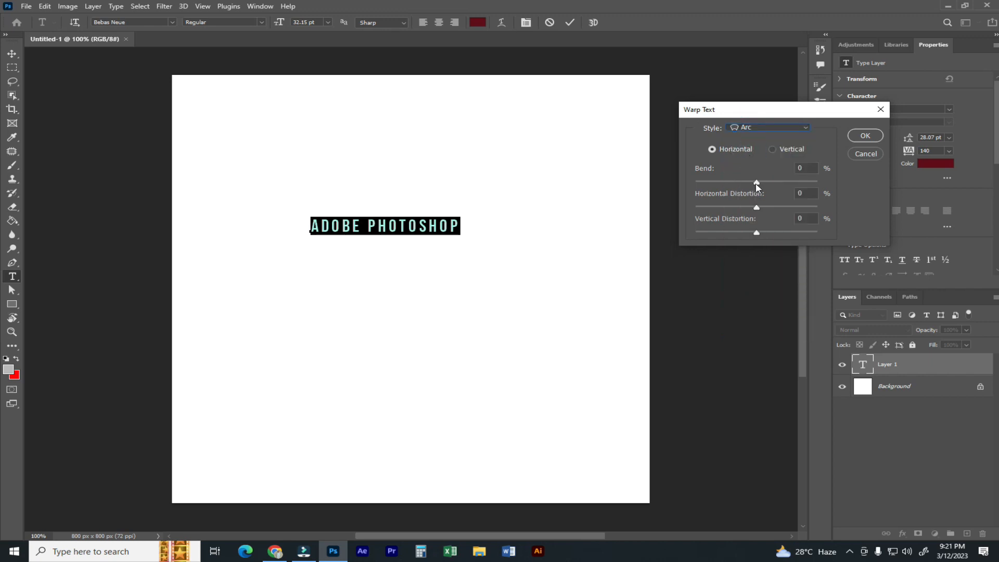
{"action": "left_click_drag", "start_coordinate": [757, 186], "coordinate": [733, 184]}
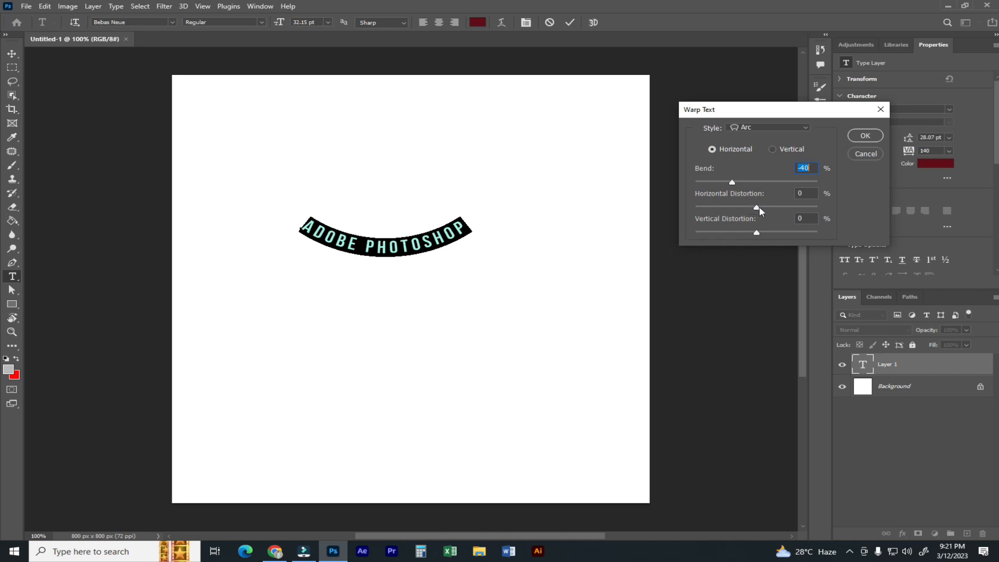
{"action": "left_click_drag", "start_coordinate": [757, 211], "coordinate": [787, 213]}
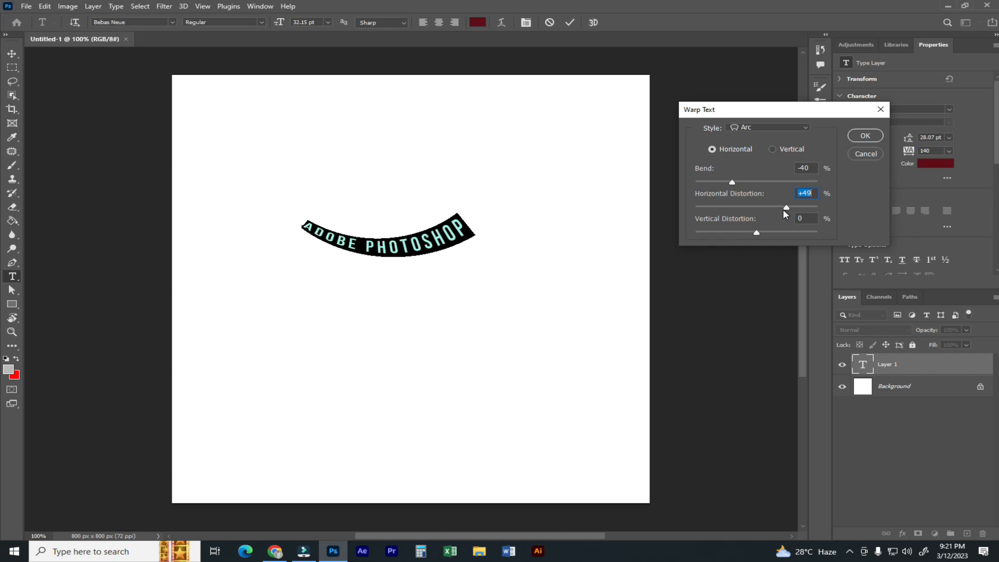
{"action": "left_click_drag", "start_coordinate": [787, 207], "coordinate": [756, 233]}
Switch the warp style to Arc Lower with 0% horizontal and vertical distortion and +47% bend.
{"action": "left_click", "coordinate": [767, 127]}
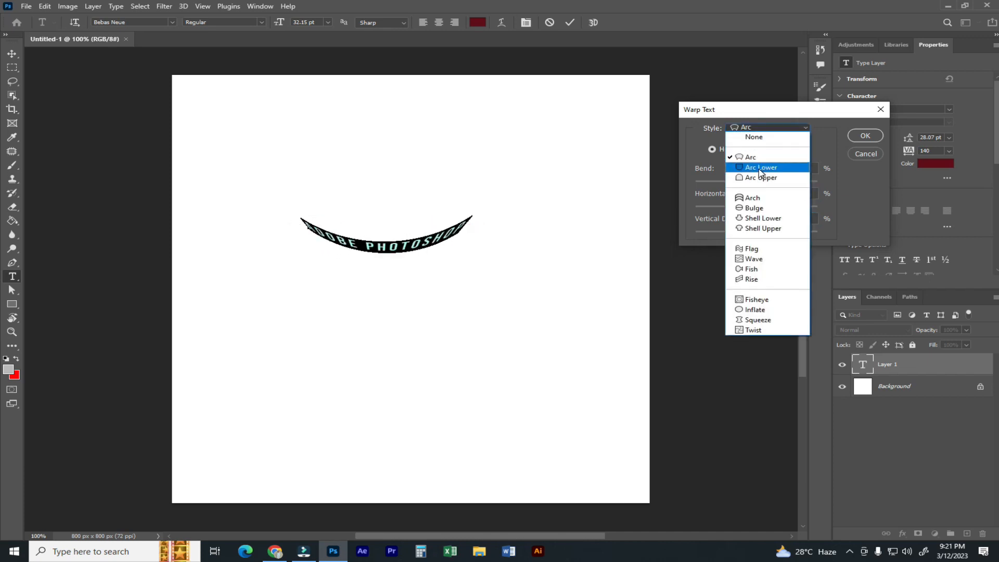
{"action": "left_click", "coordinate": [756, 168]}
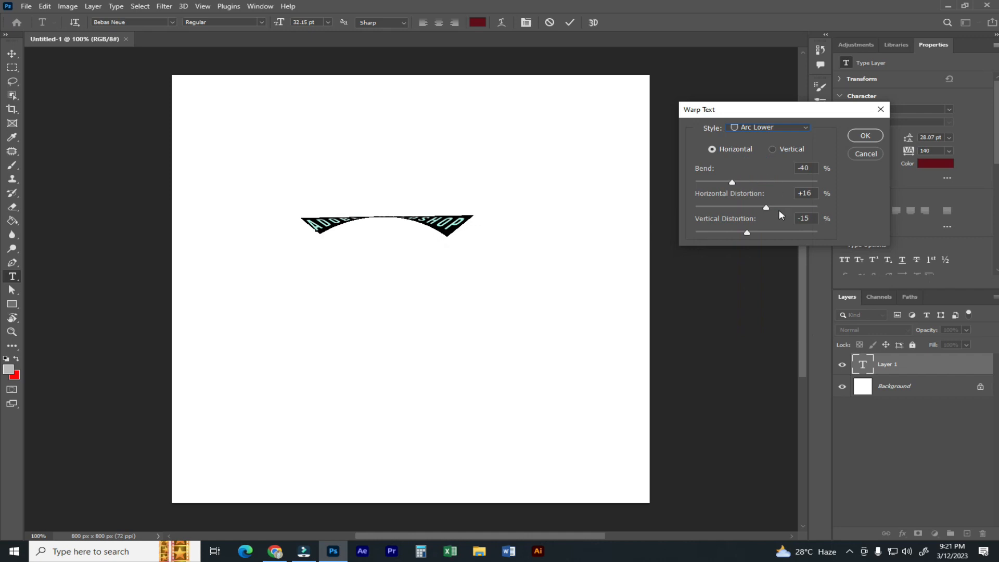
{"action": "double_click", "coordinate": [803, 193]}
{"action": "type", "text": "0"}
{"action": "double_click", "coordinate": [804, 167]}
{"action": "type", "text": "0"}
{"action": "double_click", "coordinate": [804, 218]}
{"action": "type", "text": "0"}
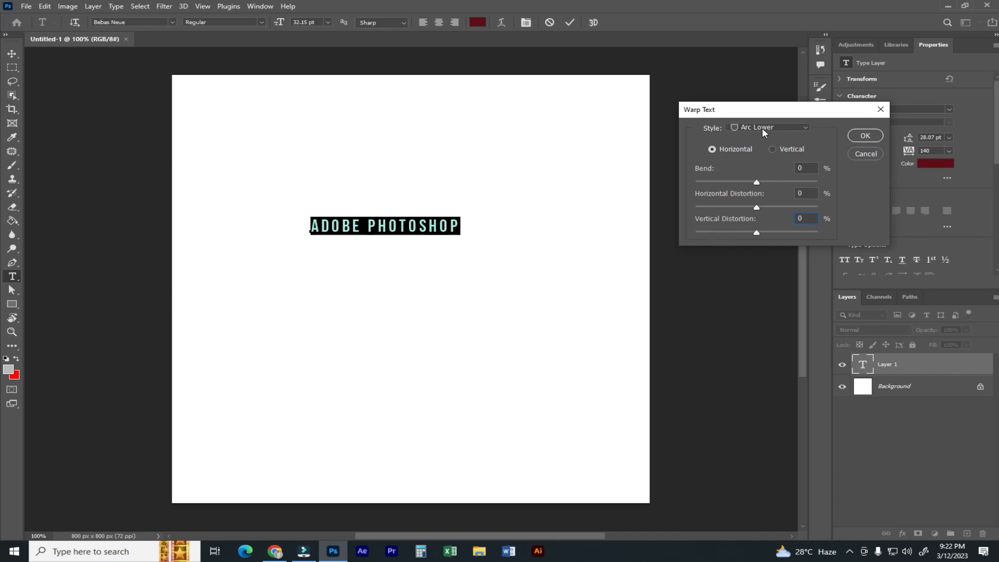
{"action": "left_click_drag", "start_coordinate": [757, 183], "coordinate": [783, 182]}
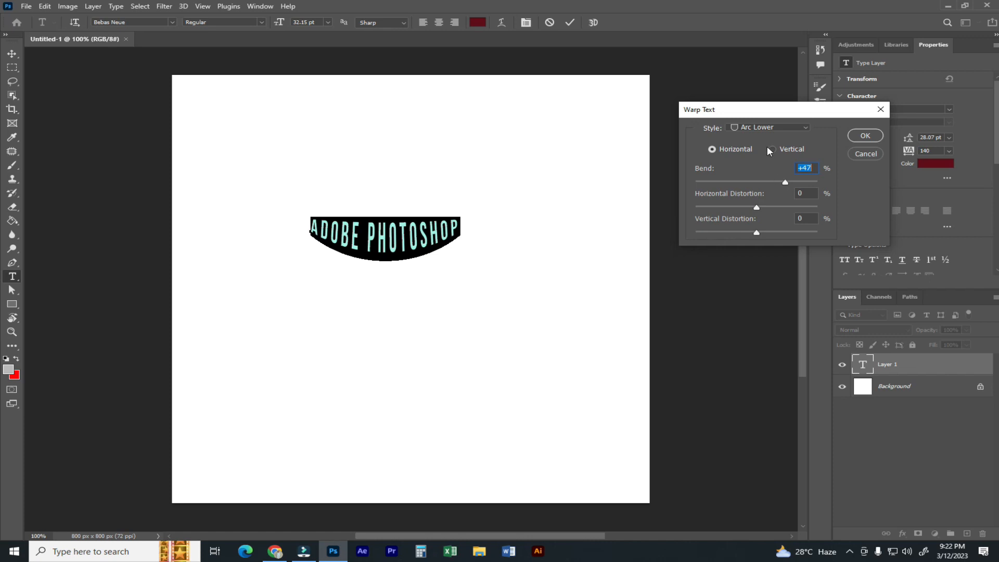
Try the Arch, Bulge, Shell Lower, Shell Upper and Flag warp styles on the text.
{"action": "left_click", "coordinate": [769, 128]}
{"action": "left_click", "coordinate": [754, 202]}
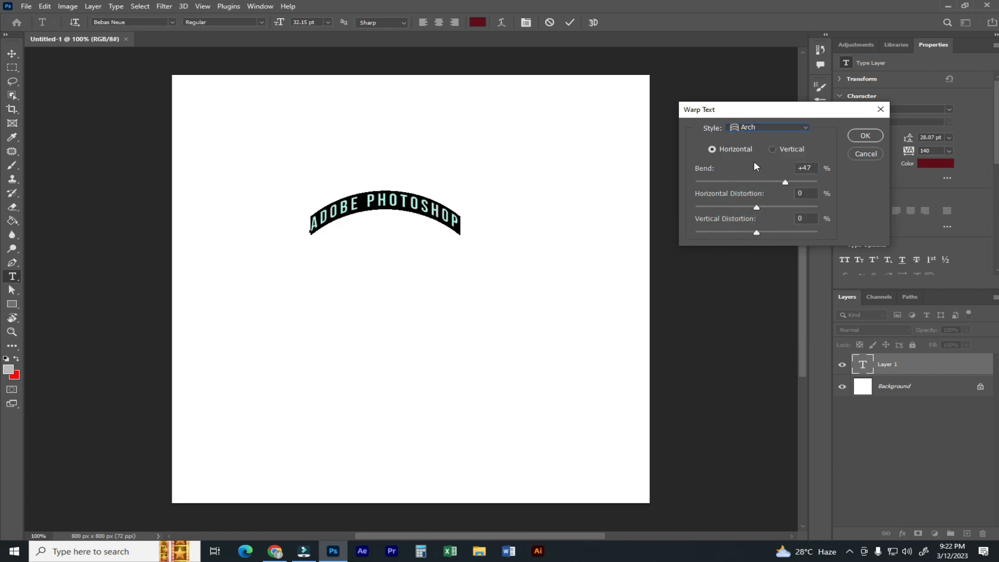
{"action": "left_click", "coordinate": [765, 128]}
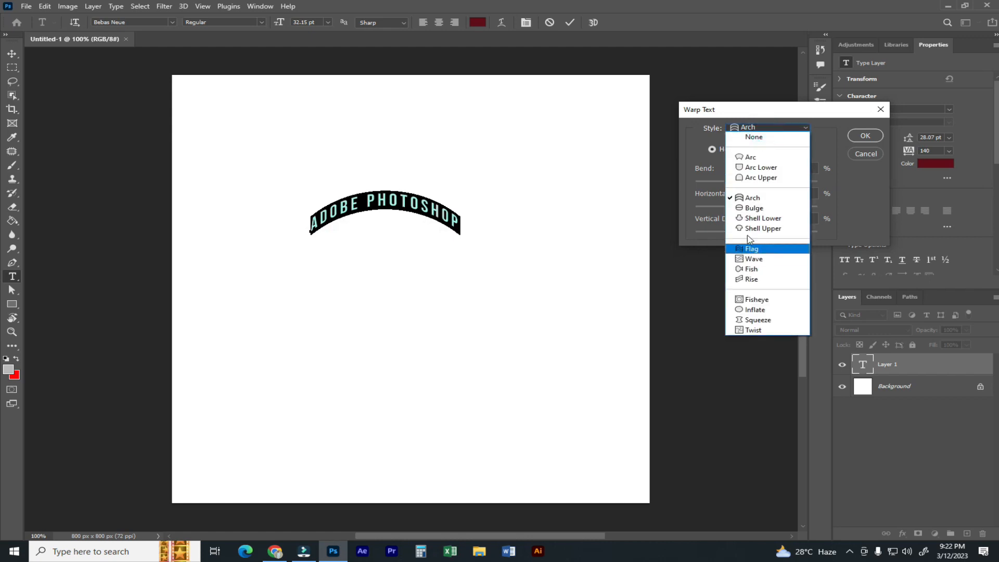
{"action": "left_click", "coordinate": [754, 208]}
{"action": "left_click", "coordinate": [763, 128]}
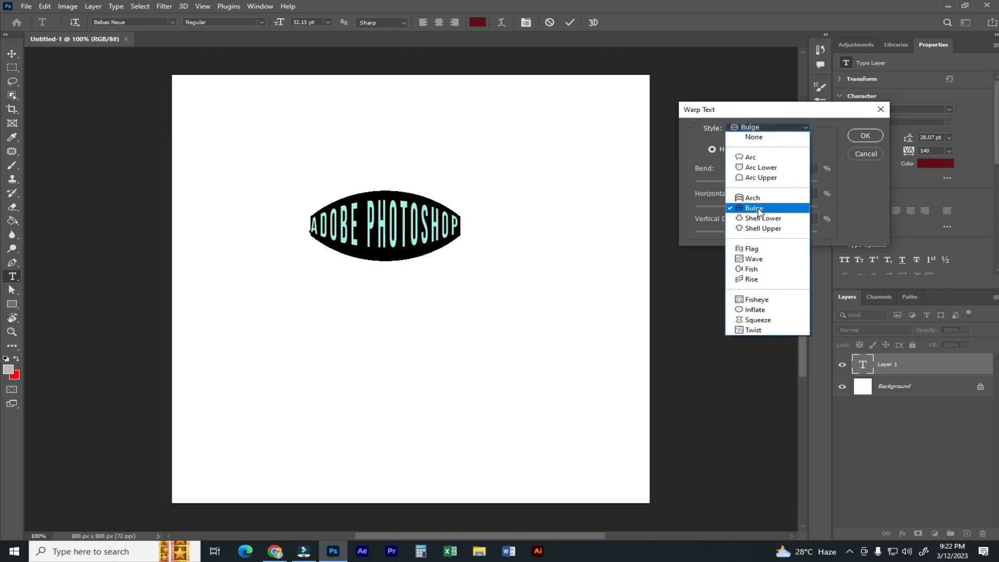
{"action": "left_click", "coordinate": [761, 216]}
{"action": "left_click", "coordinate": [761, 129]}
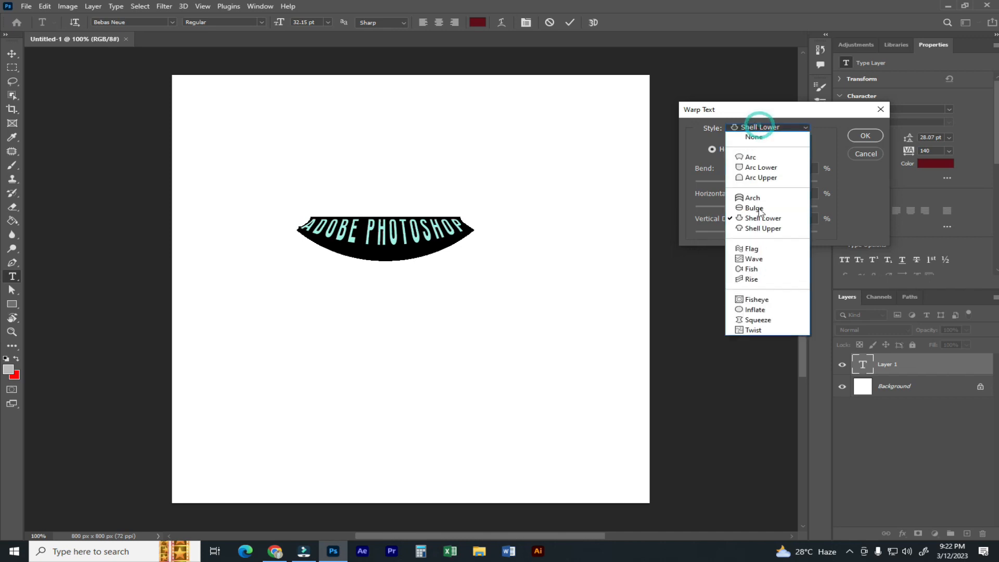
{"action": "left_click", "coordinate": [757, 227]}
{"action": "left_click", "coordinate": [754, 130]}
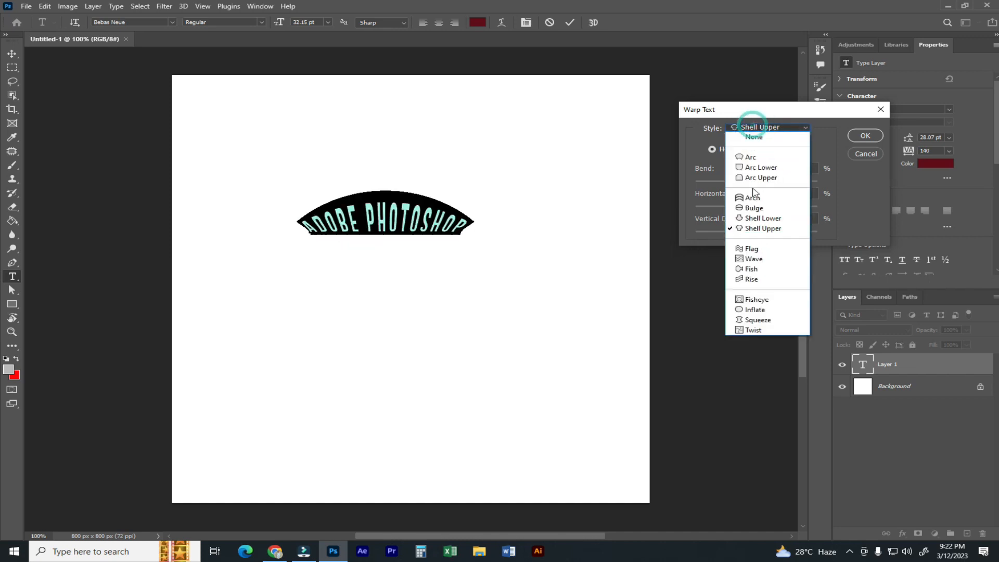
{"action": "left_click", "coordinate": [754, 238]}
Try the Wave, Fish and Fisheye warp styles on the text.
{"action": "left_click", "coordinate": [768, 129]}
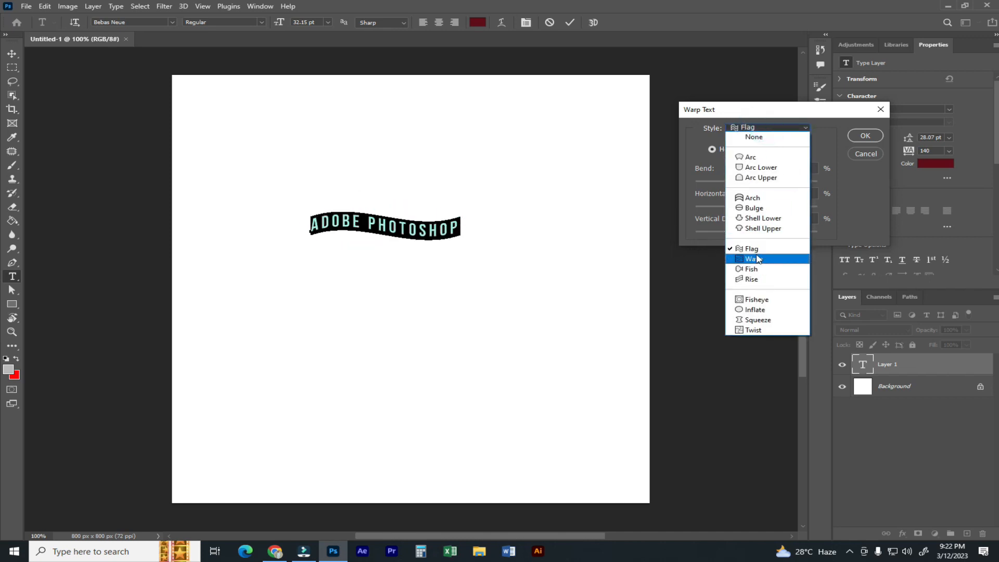
{"action": "left_click", "coordinate": [754, 259]}
{"action": "left_click", "coordinate": [763, 129]}
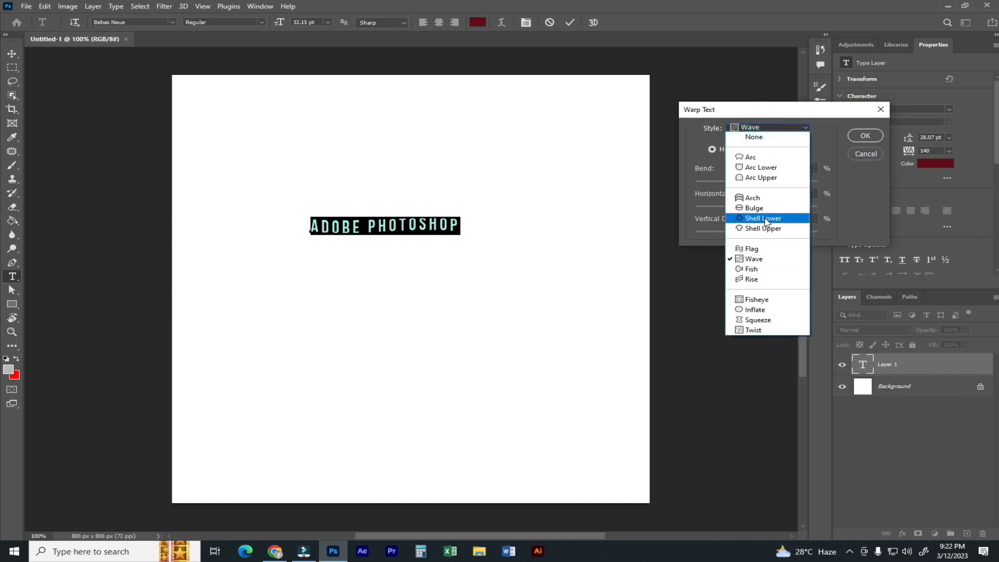
{"action": "left_click", "coordinate": [752, 269]}
{"action": "left_click", "coordinate": [774, 130]}
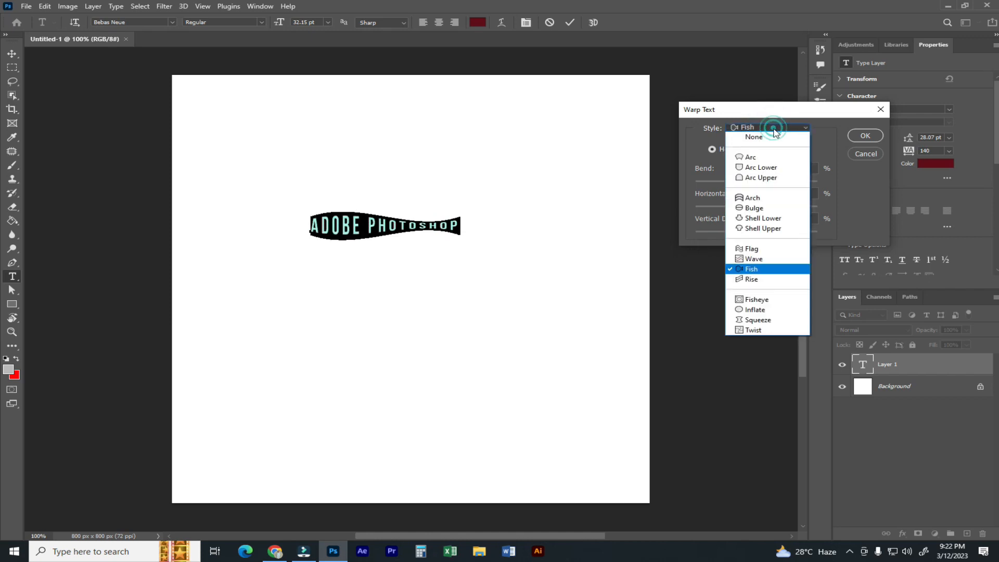
{"action": "left_click", "coordinate": [738, 298]}
Preview the Inflate and Squeeze warp styles on the text and set the style to Twist.
{"action": "left_click", "coordinate": [759, 130]}
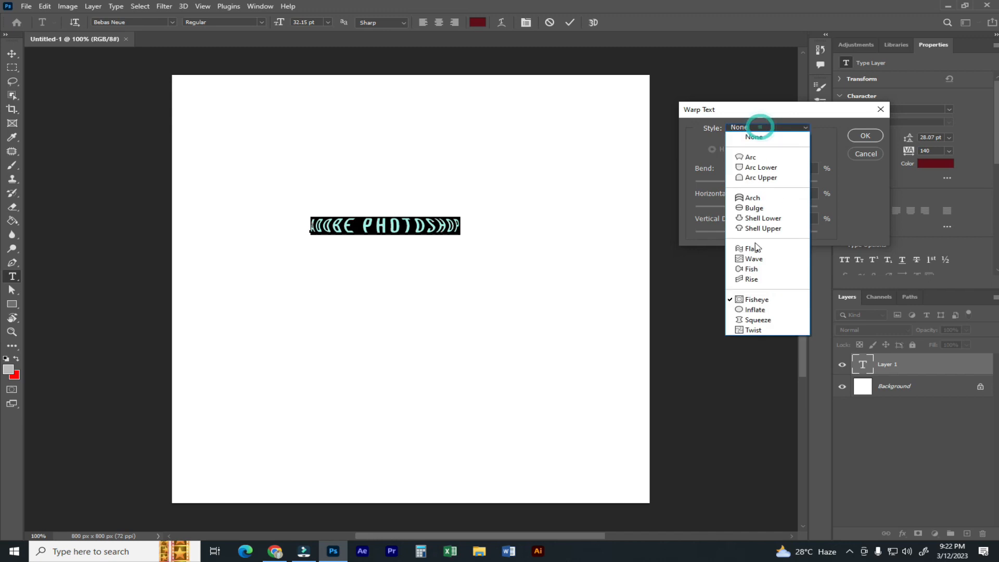
{"action": "left_click", "coordinate": [751, 307]}
{"action": "left_click", "coordinate": [777, 129]}
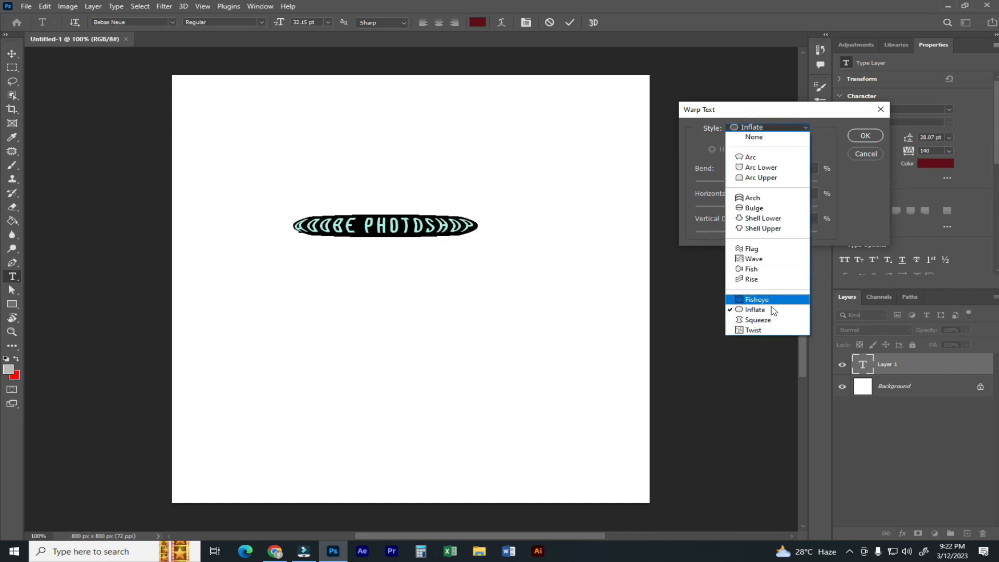
{"action": "left_click", "coordinate": [754, 319]}
{"action": "left_click", "coordinate": [774, 129]}
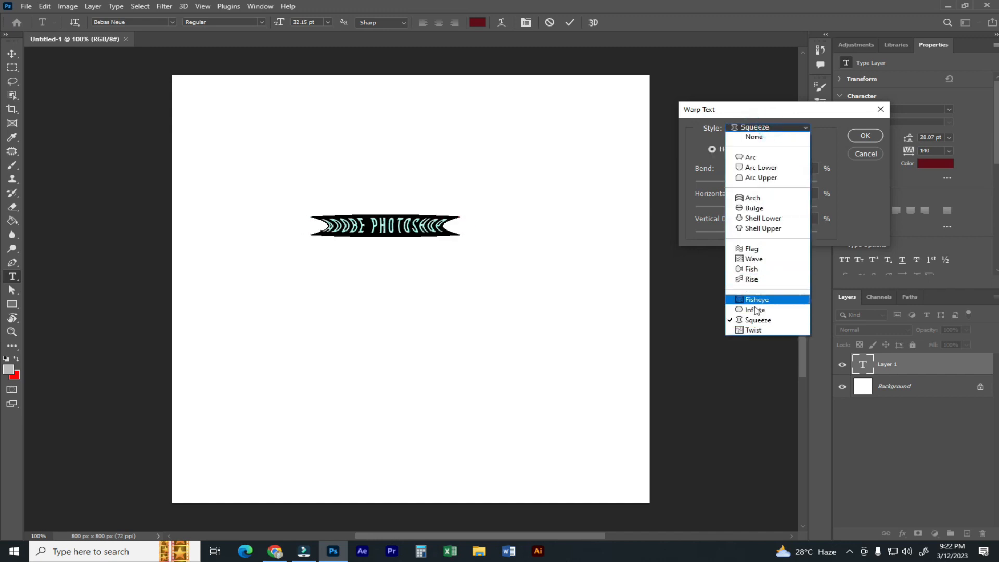
{"action": "left_click", "coordinate": [758, 329]}
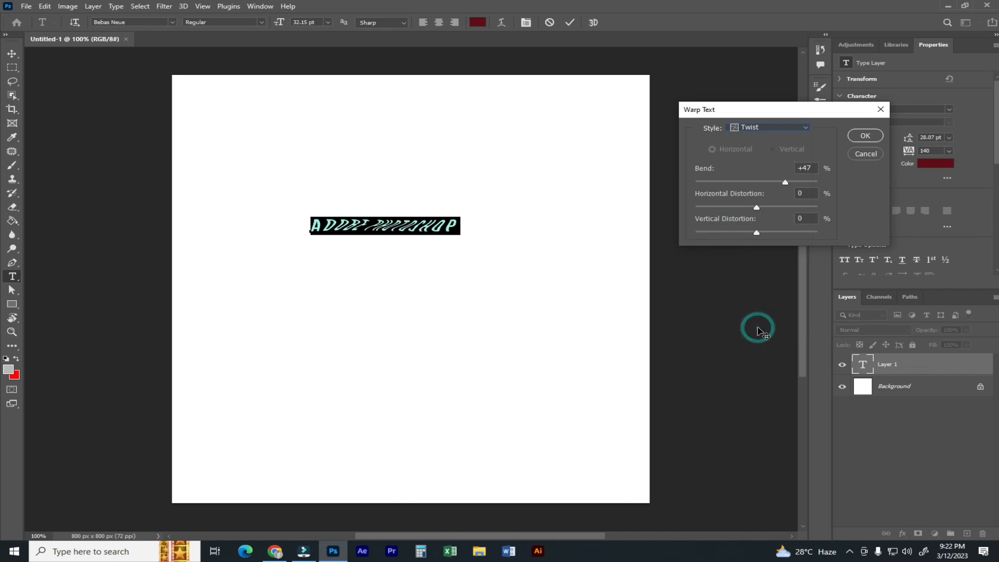
{"action": "left_click", "coordinate": [778, 128]}
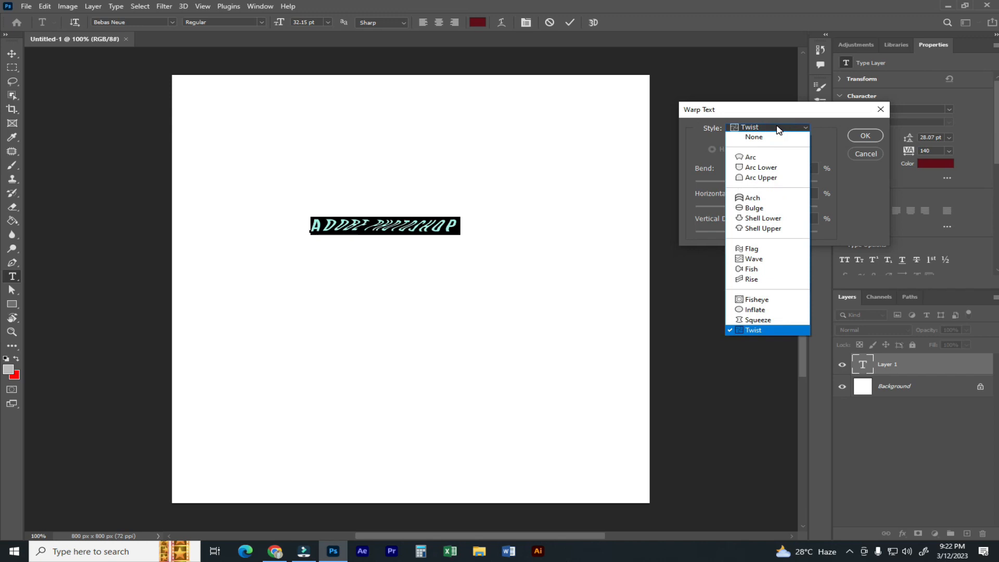